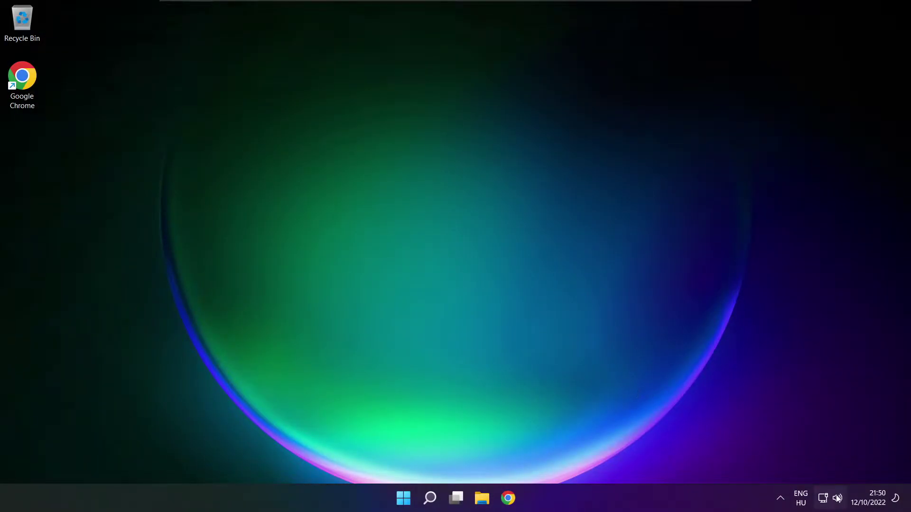
Pick Speakers (High Definition Audio Device) from the Quick Settings output device list instead of CABLE Input.
left_click(838, 500)
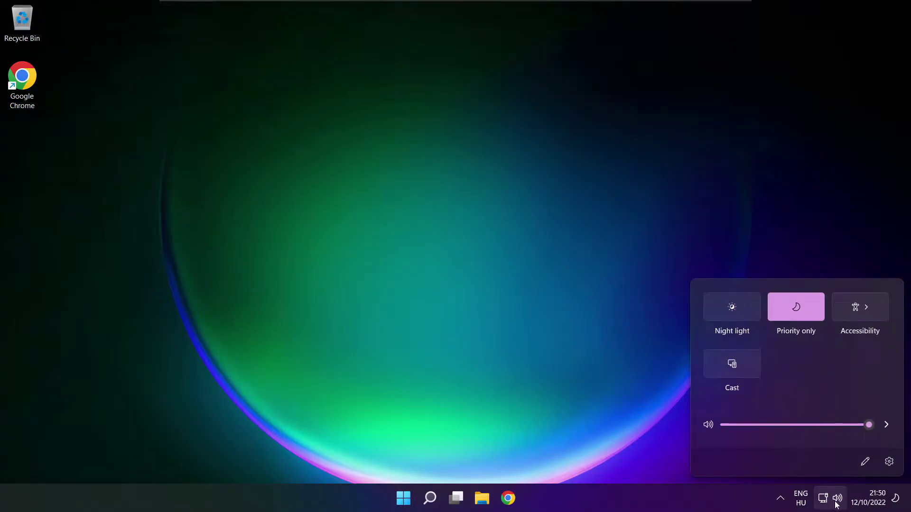
left_click(886, 426)
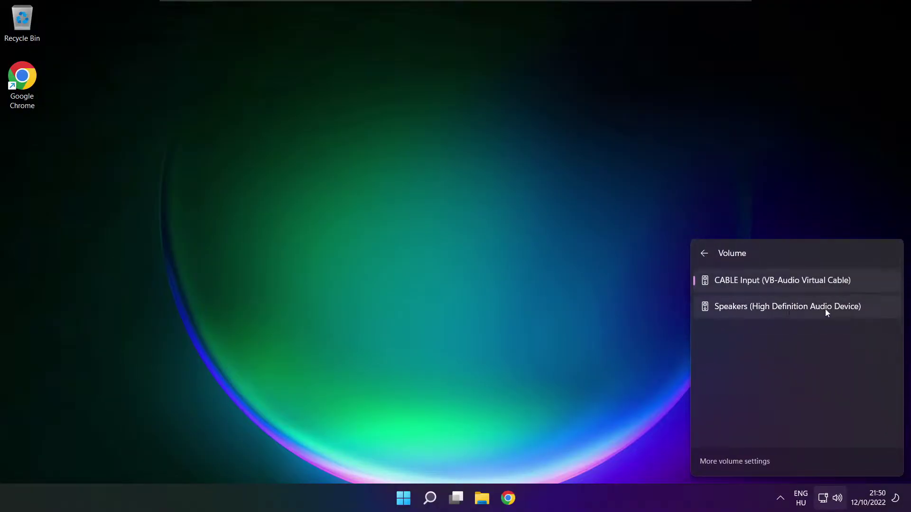
left_click(870, 313)
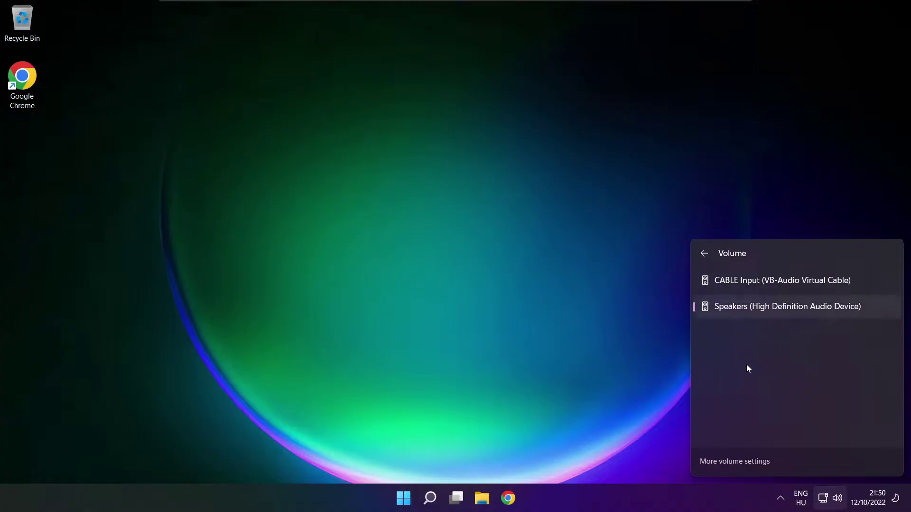
left_click(483, 280)
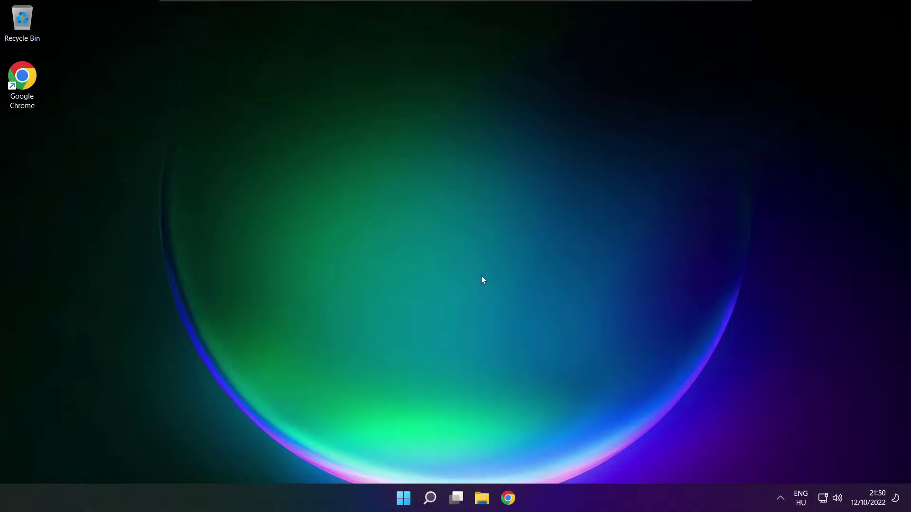
left_click(404, 498)
left_click(603, 457)
left_click(839, 500)
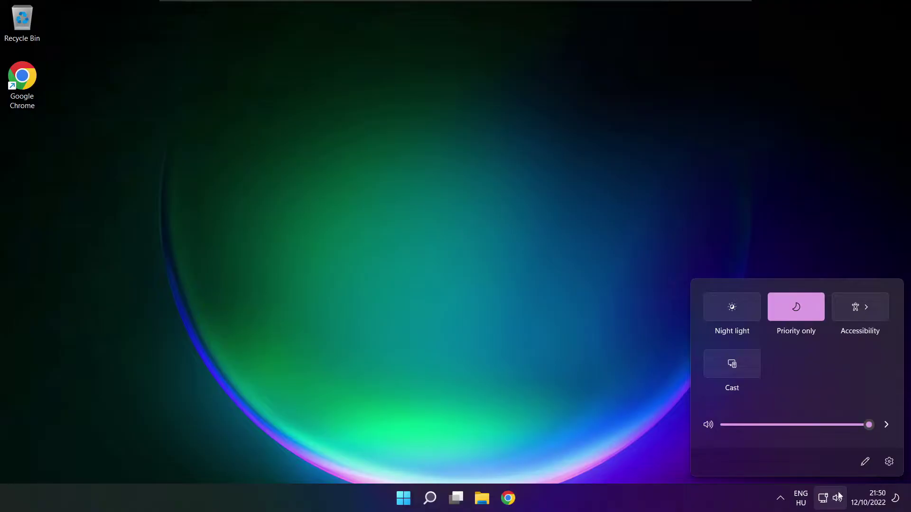
left_click(887, 426)
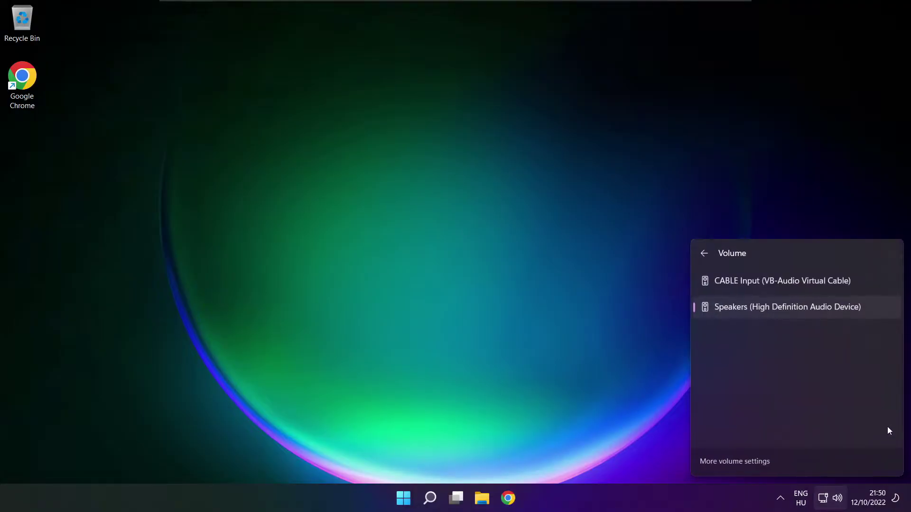
Open the full Sound settings page and confirm the Speakers output volume returns to 100.
left_click(738, 462)
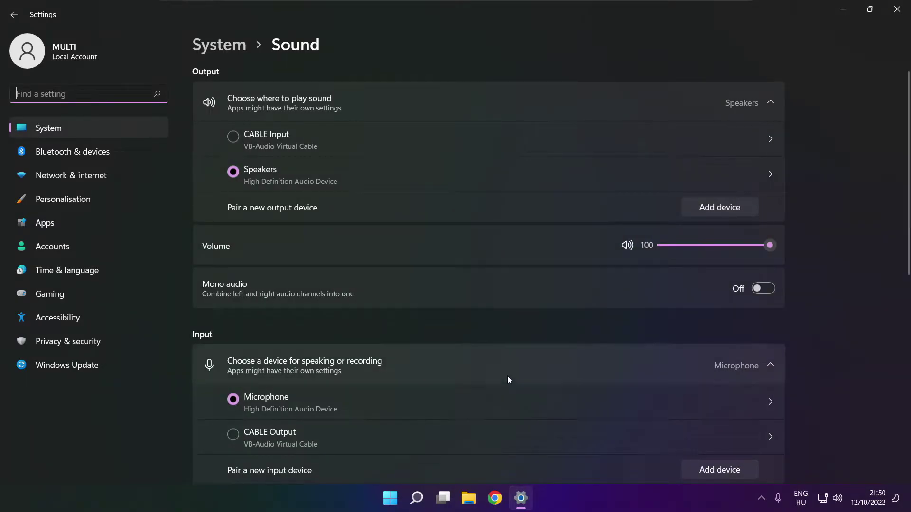
left_click(243, 172)
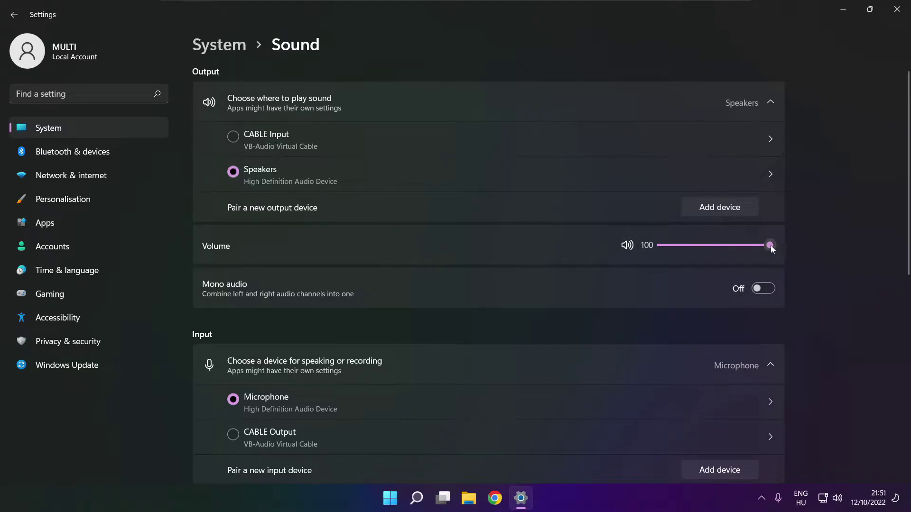
mouse_move(769, 245)
left_mouse_down()
mouse_move(702, 245)
mouse_move(780, 246)
left_mouse_up()
left_click_drag(910, 240, 904, 398)
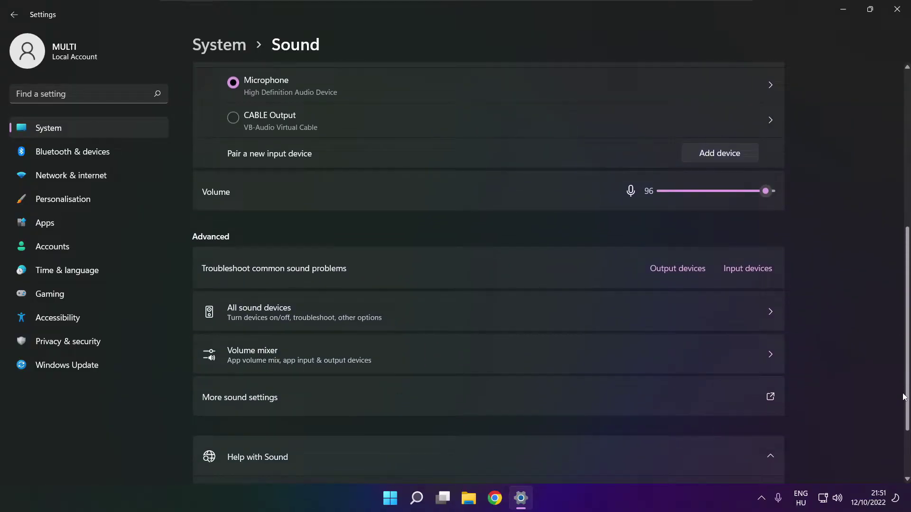
In the classic Sound dialog, disable the CABLE Input playback device so Speakers remain default.
left_click(375, 404)
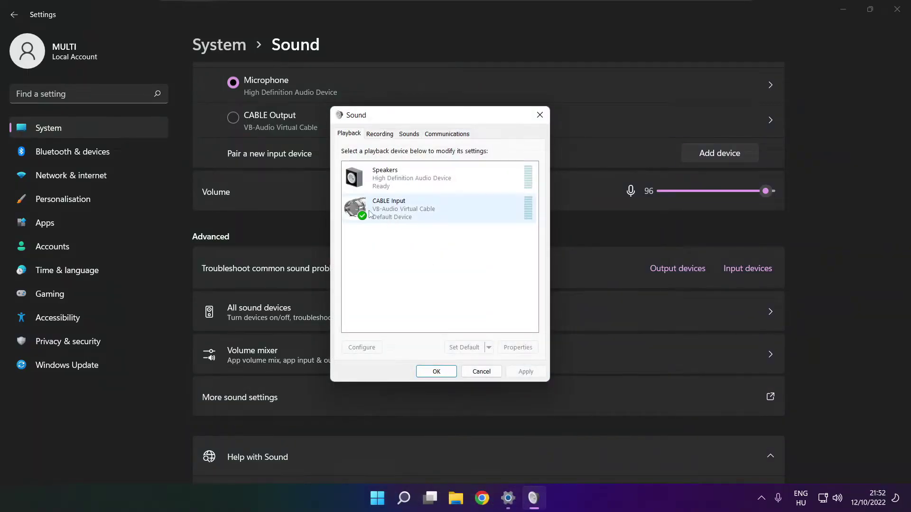
left_click(419, 217)
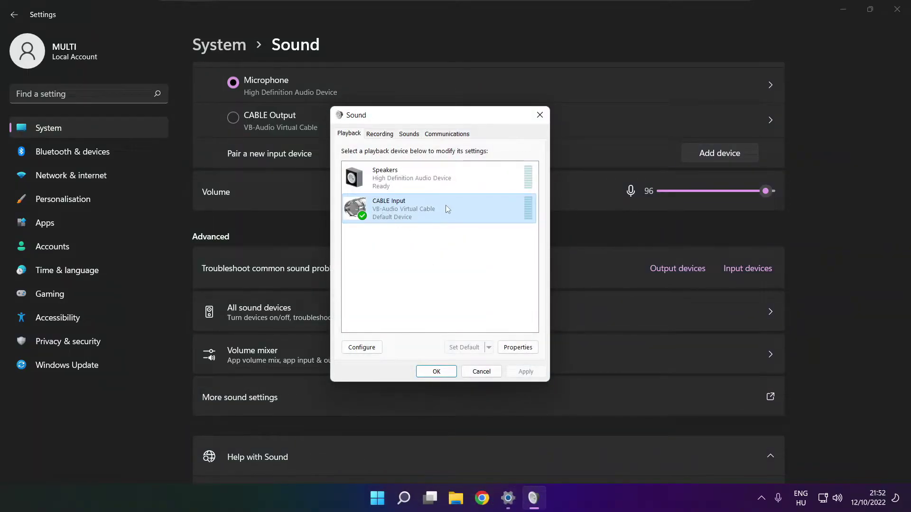
right_click(482, 208)
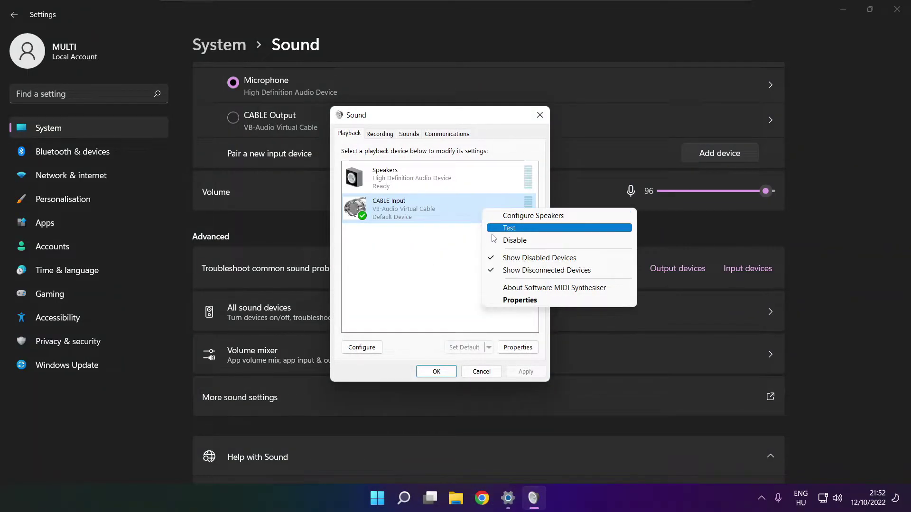
left_click(528, 242)
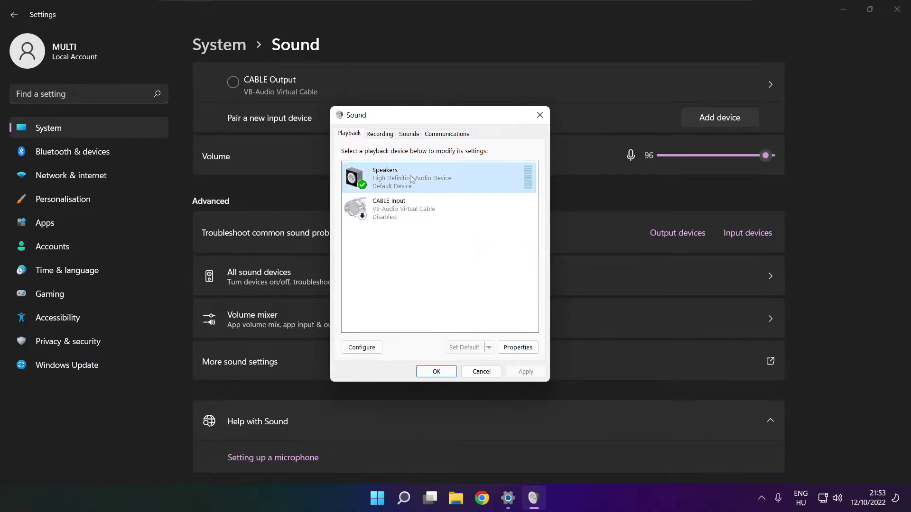
right_click(441, 181)
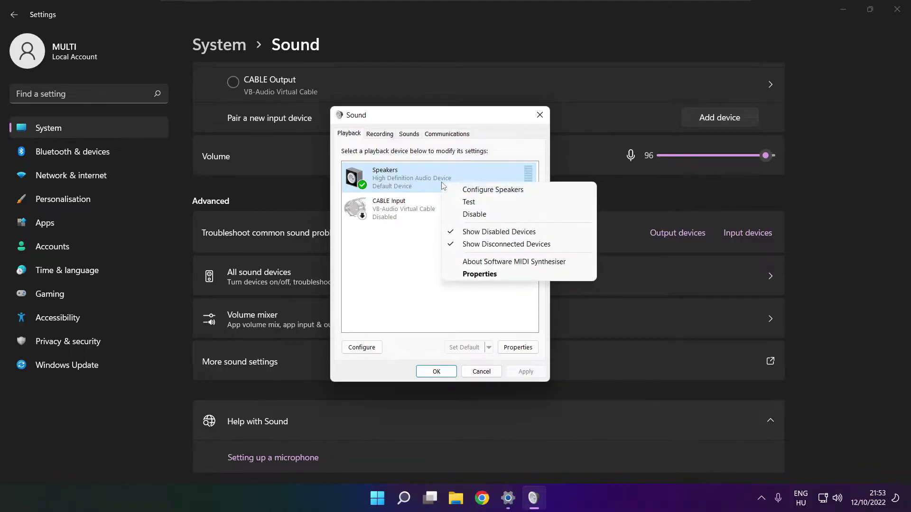
Run Speaker Setup with the 7.1 Surround layout, keeping all optional and full-range speakers.
left_click(503, 193)
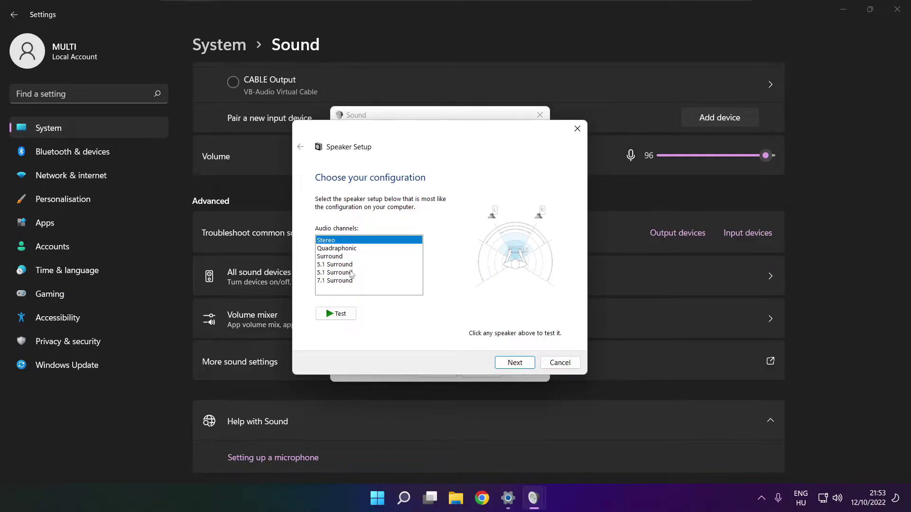
left_click(340, 280)
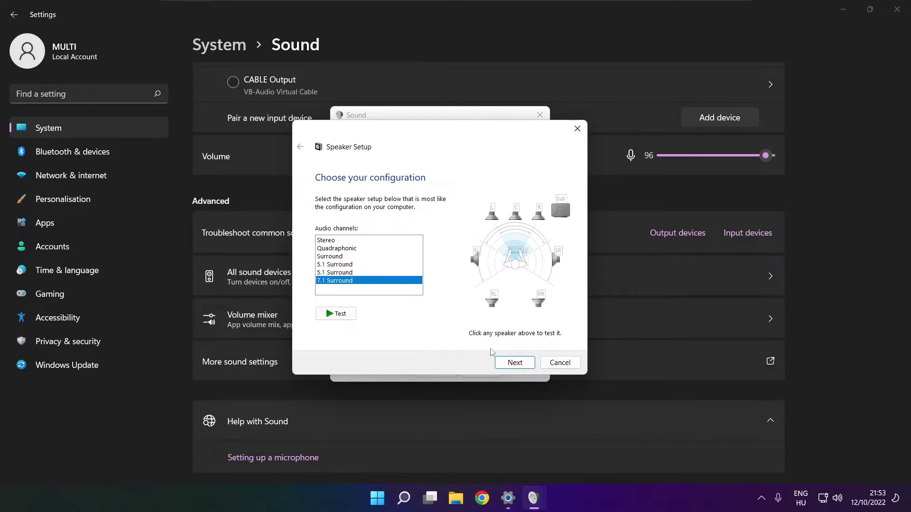
left_click(515, 363)
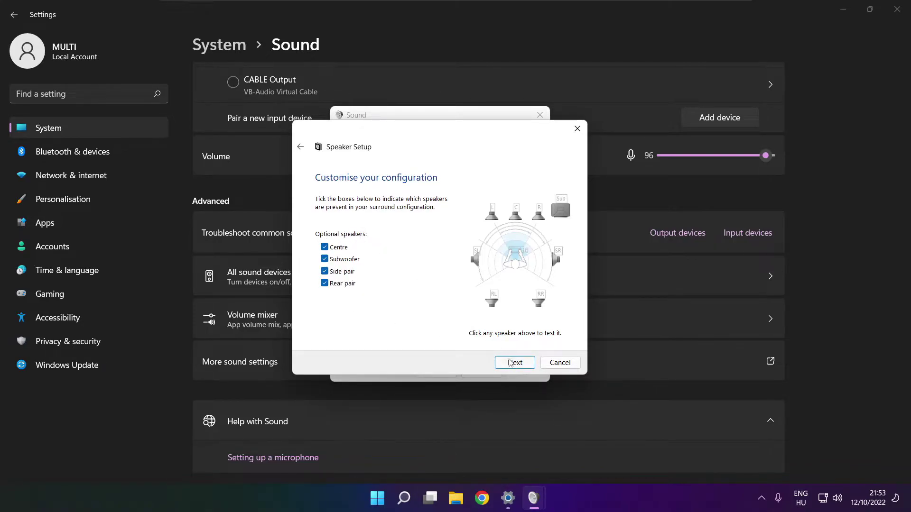
left_click(511, 363)
left_click(512, 363)
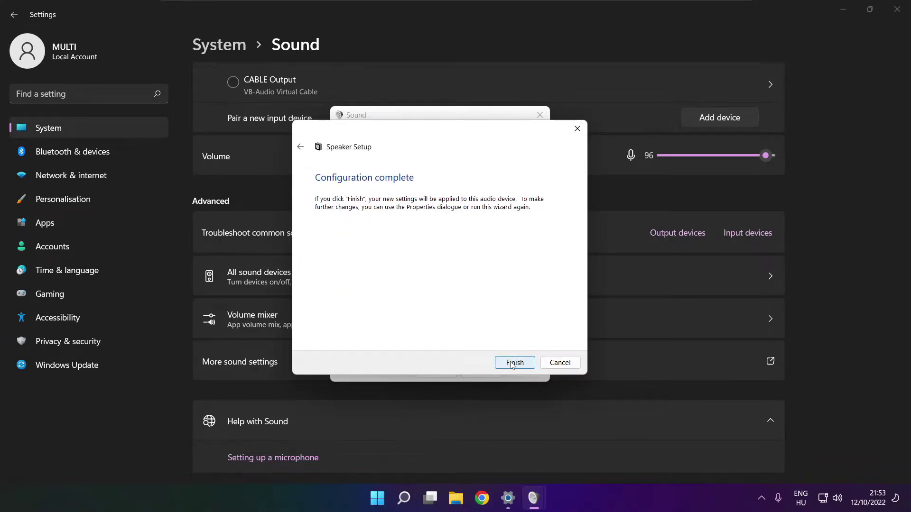
left_click(512, 363)
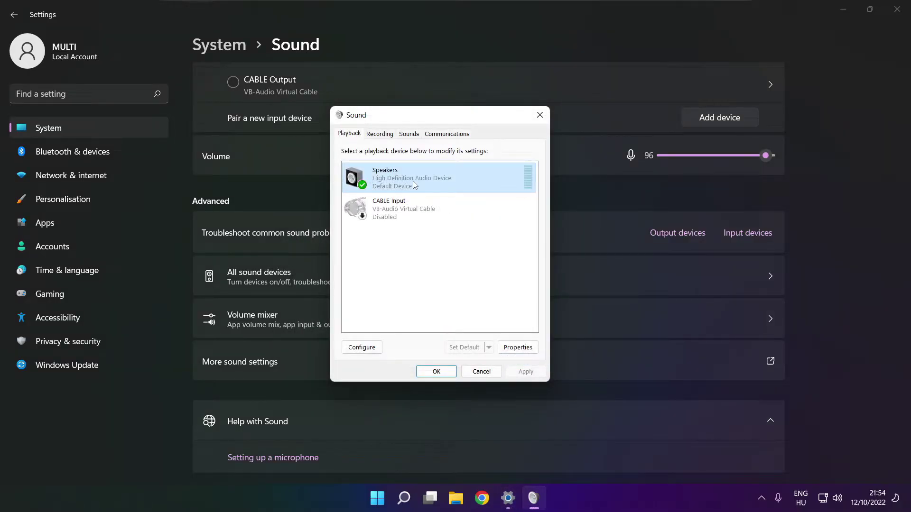
In Speakers Properties, switch on Disable all enhancements on the Enhancements tab and apply it.
left_click(517, 347)
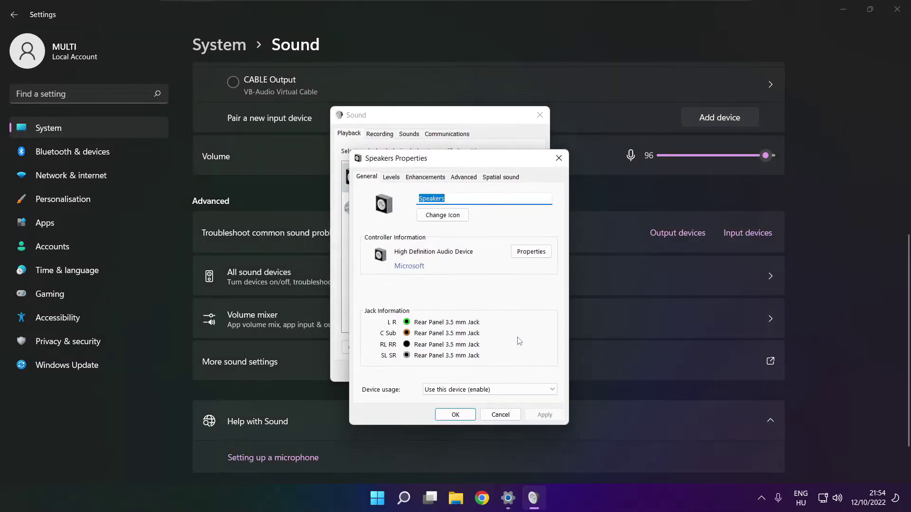
left_click(373, 148)
left_click(405, 148)
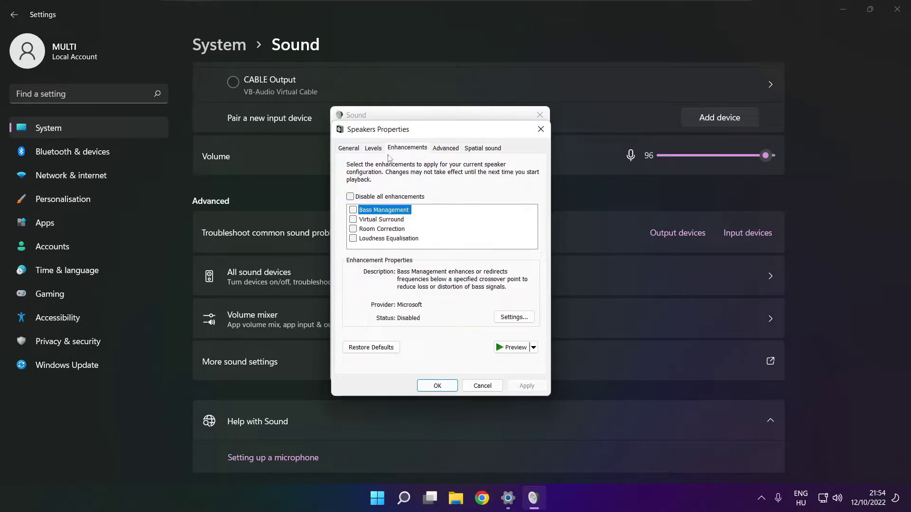
left_click(350, 197)
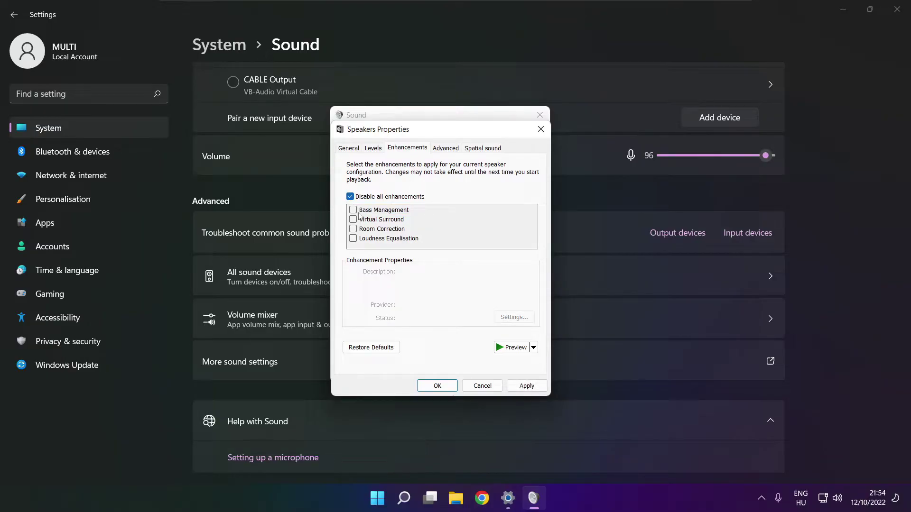
left_click(527, 387)
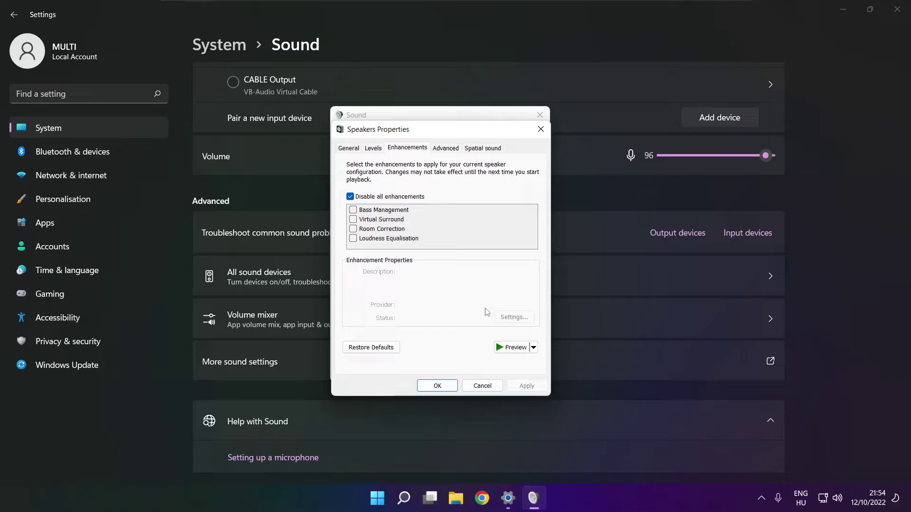
Keep the Speakers Default Format at 16 bit, 48000 Hz and OK both Speakers Properties and Sound.
left_click(445, 148)
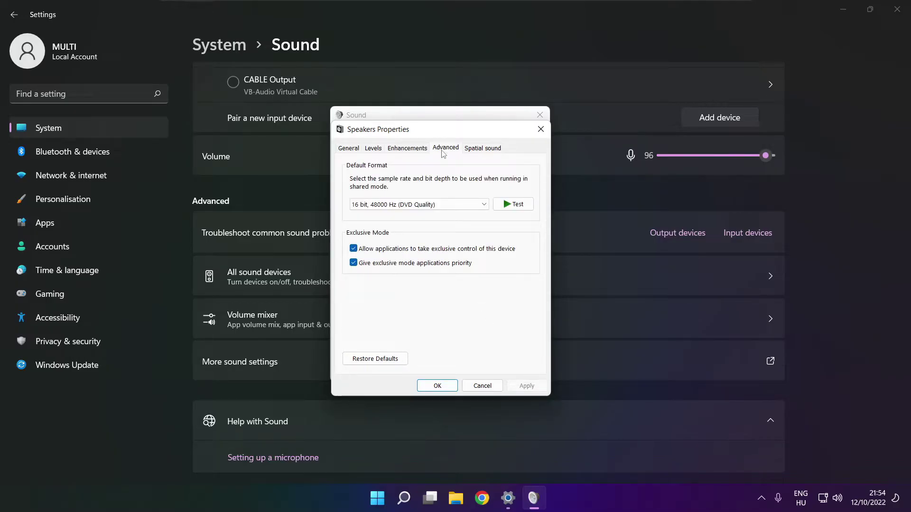
left_click(483, 207)
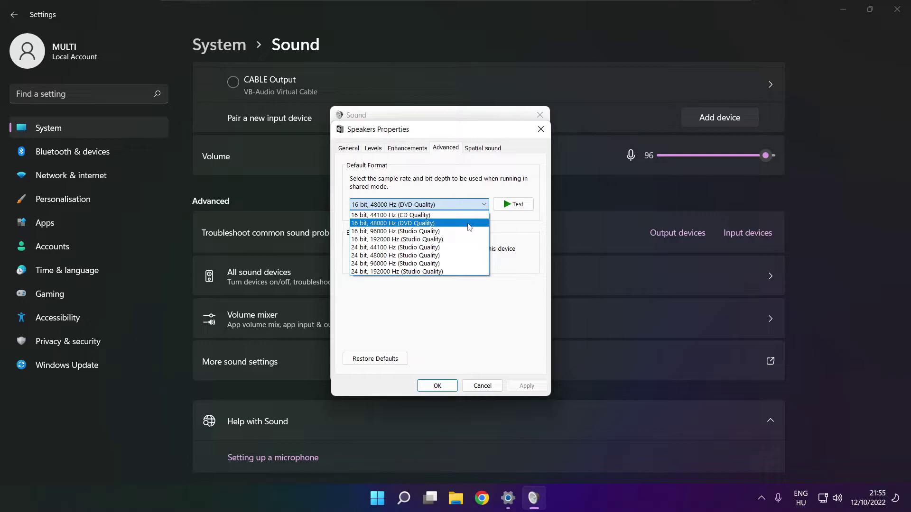
left_click(469, 224)
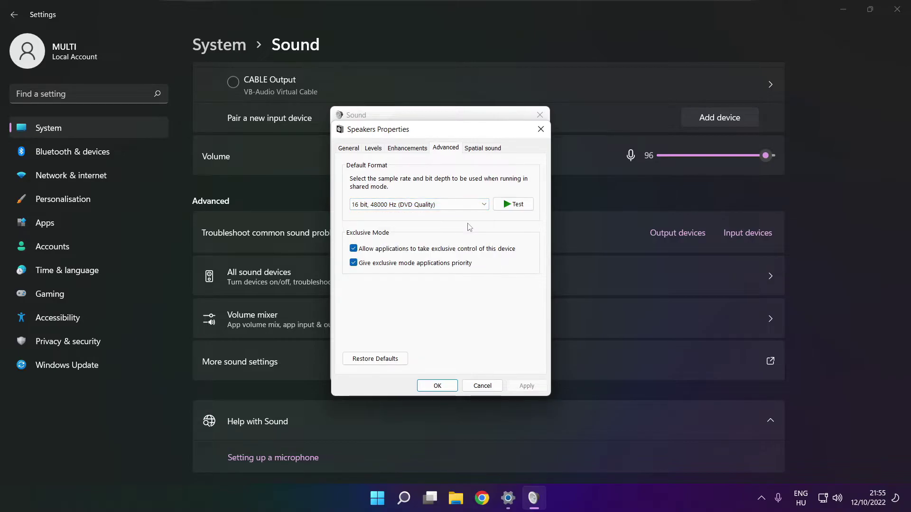
left_click(437, 386)
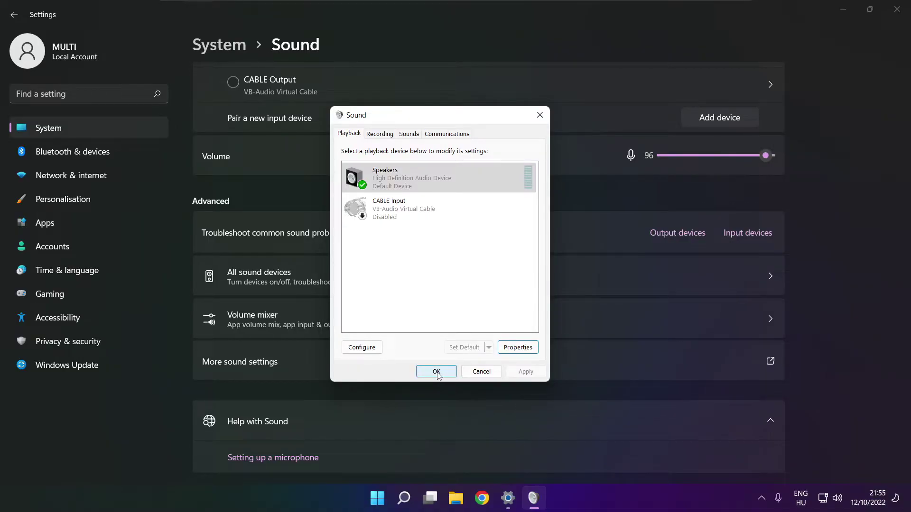
left_click(436, 372)
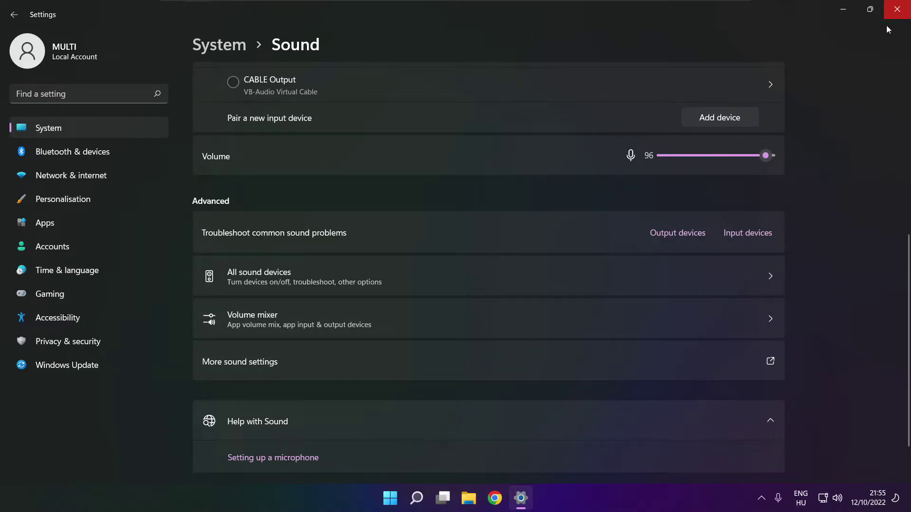
Close the Sound settings window, then bring up the Start menu power options.
left_click(897, 10)
left_click(403, 498)
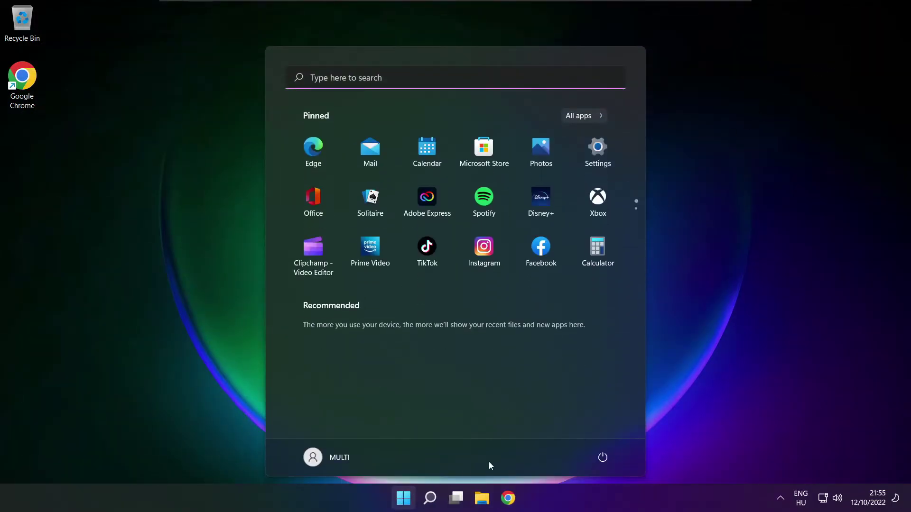
left_click(601, 457)
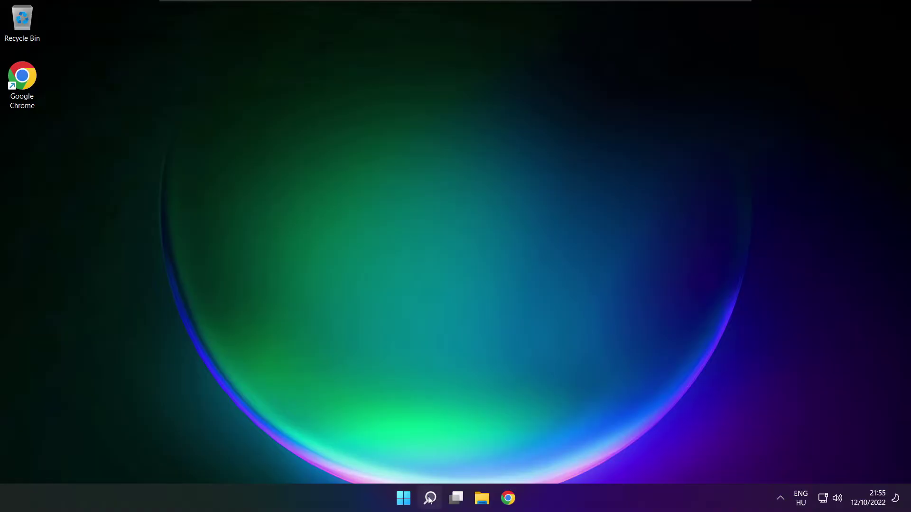
Search for 'device manager', launch Device Manager, and move its window toward screen centre.
left_click(430, 499)
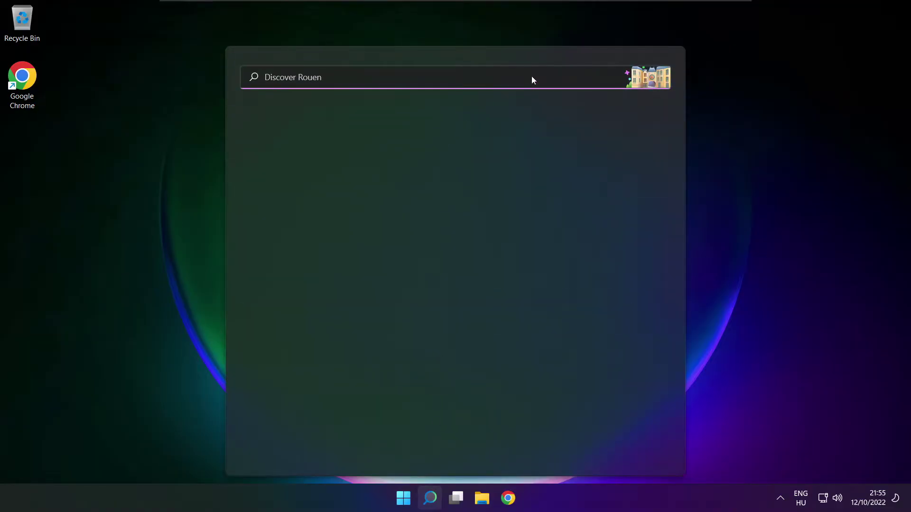
type("devi")
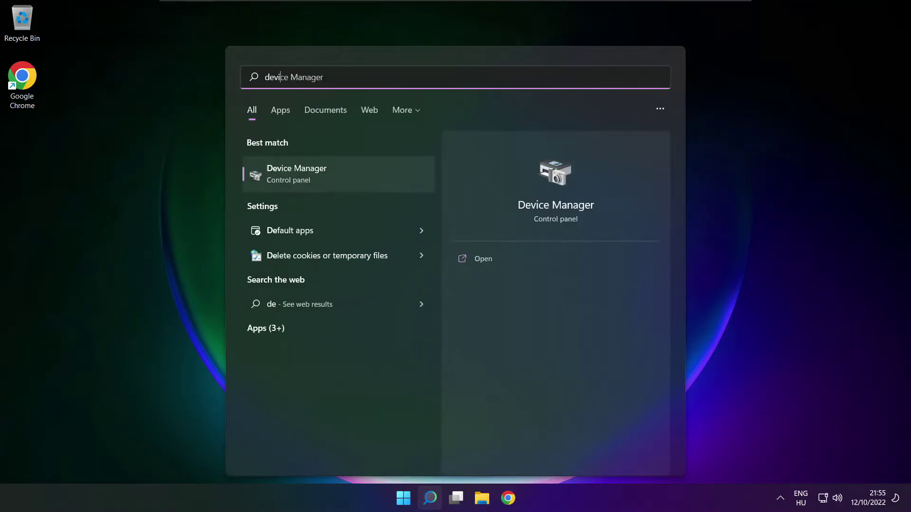
type("ce manager")
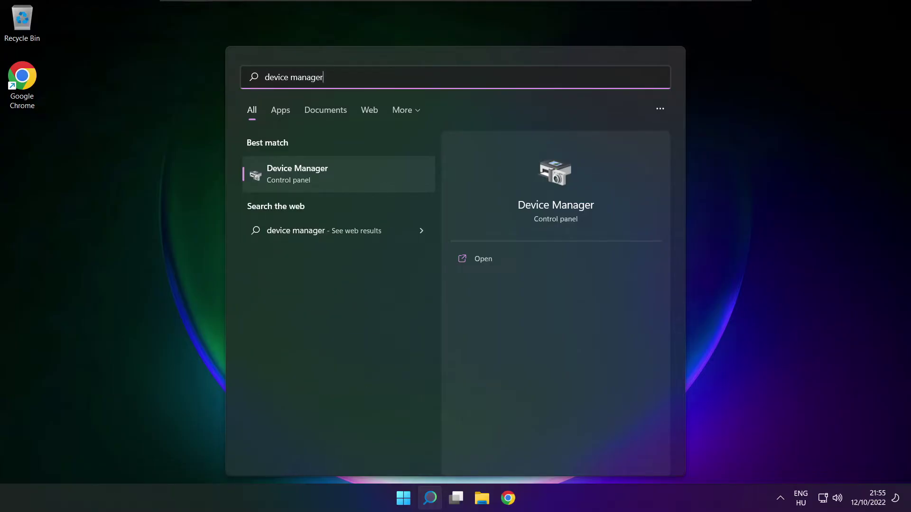
left_click(351, 173)
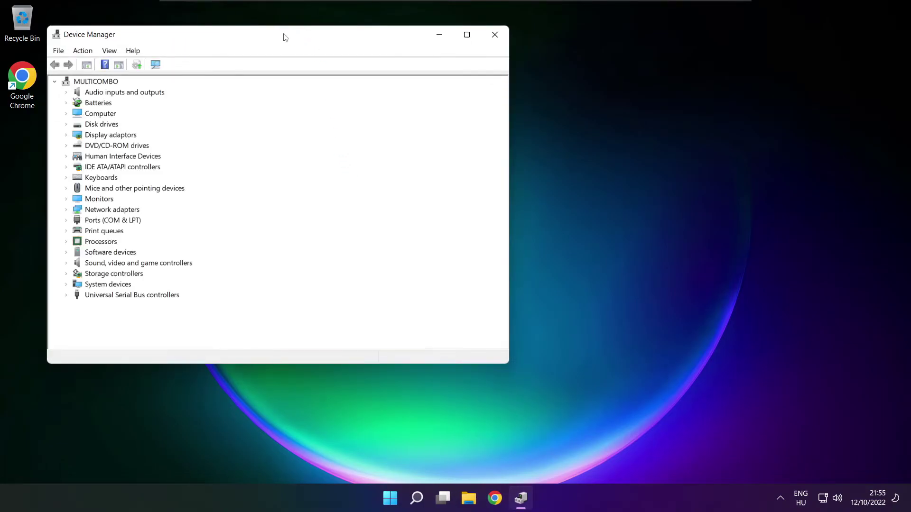
left_click_drag(285, 37, 476, 84)
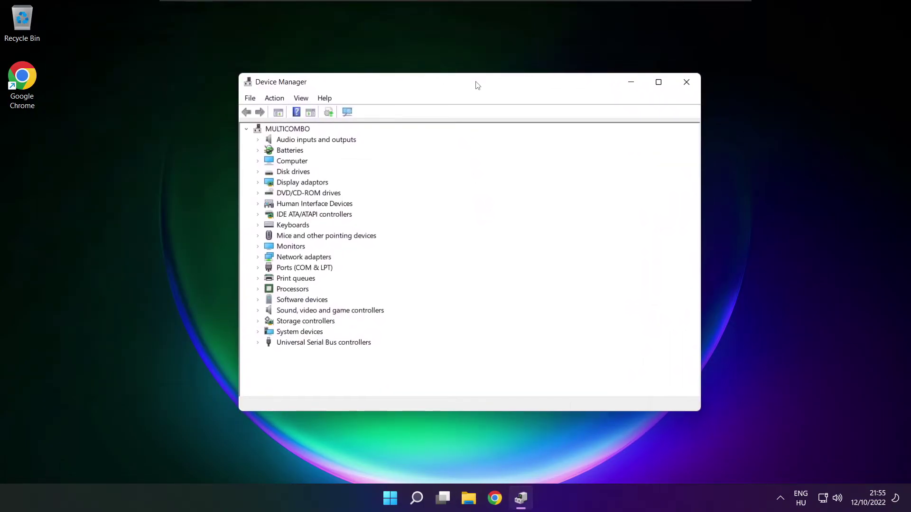
Expand Sound, video and game controllers and start Update driver for High Definition Audio Device.
left_click(269, 312)
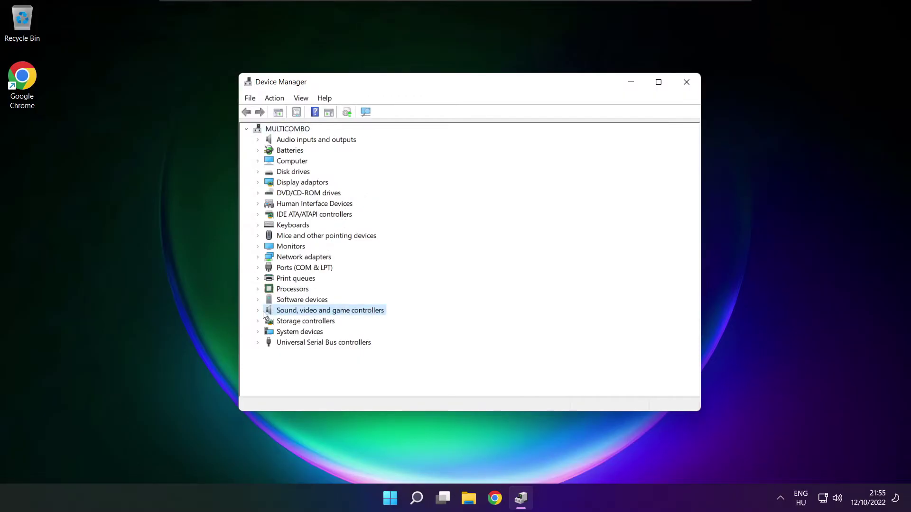
left_click(259, 312)
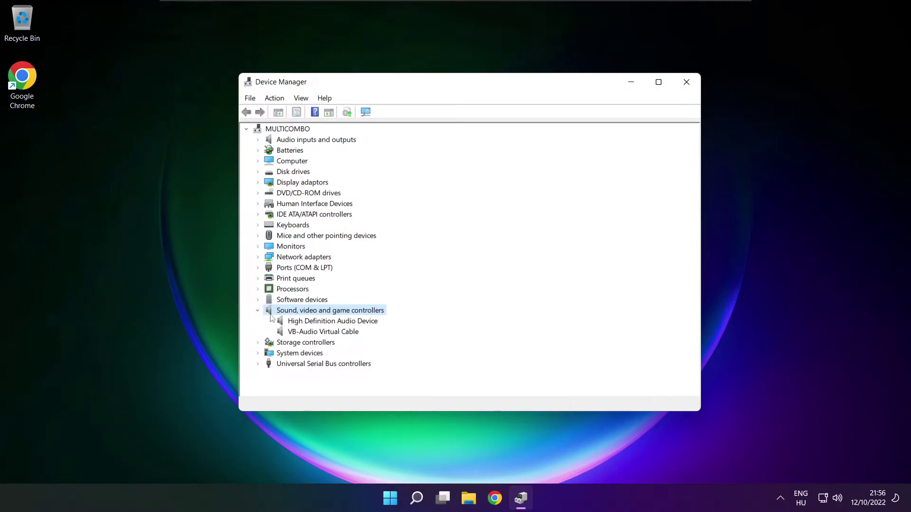
left_click(278, 322)
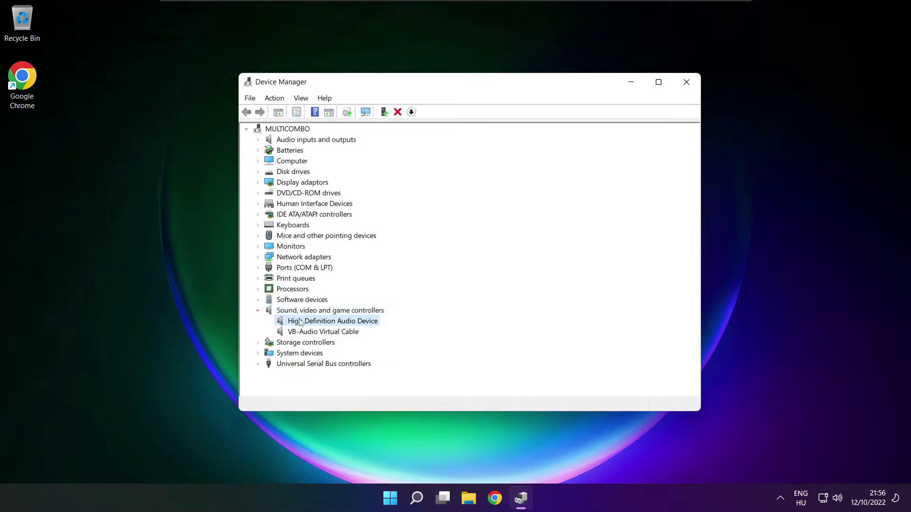
right_click(324, 323)
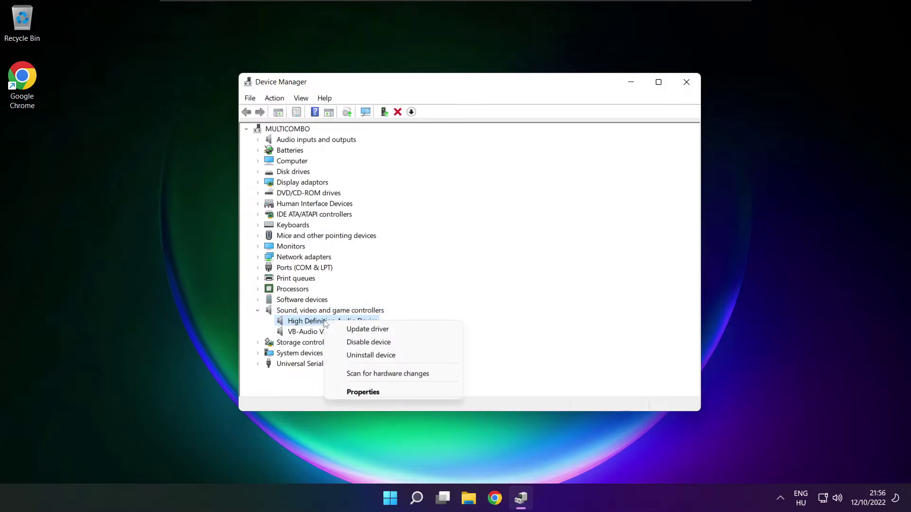
left_click(412, 332)
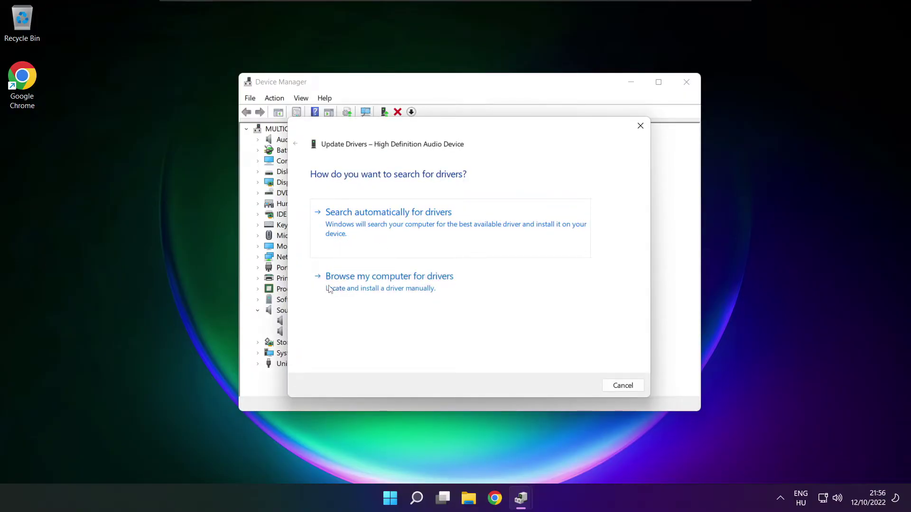
Install the High Definition Audio Device driver from the computer's driver list, accepting the warning.
left_click(410, 288)
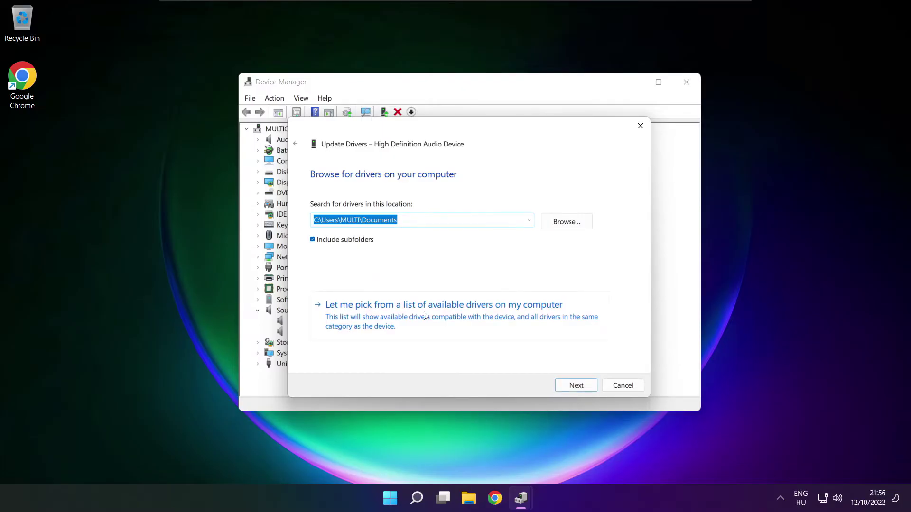
left_click(448, 323)
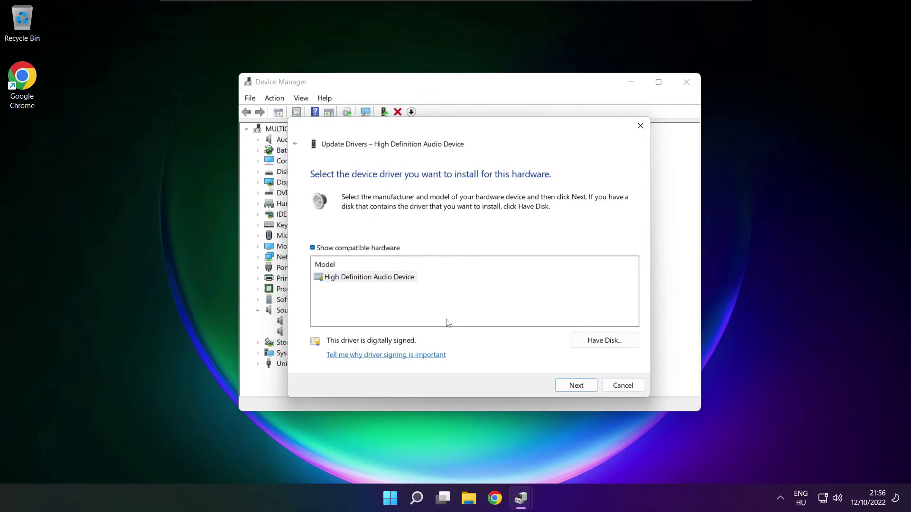
left_click(356, 280)
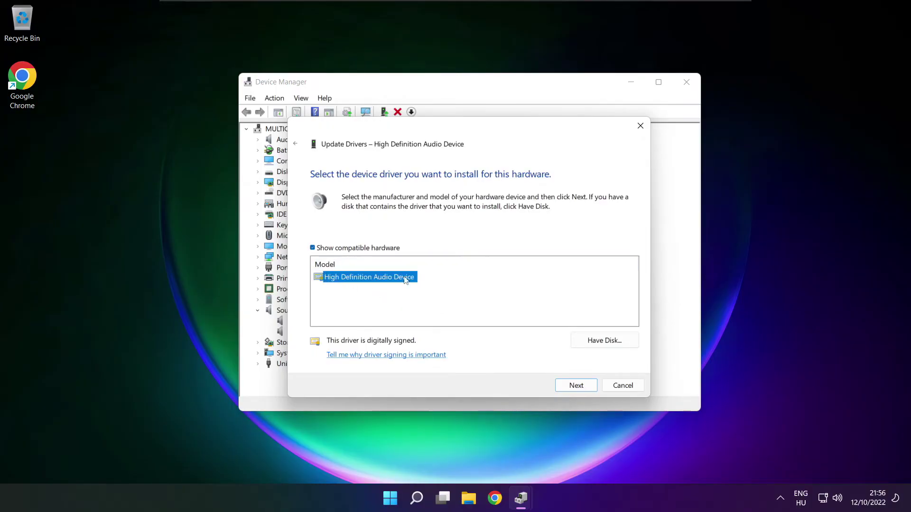
left_click(577, 387)
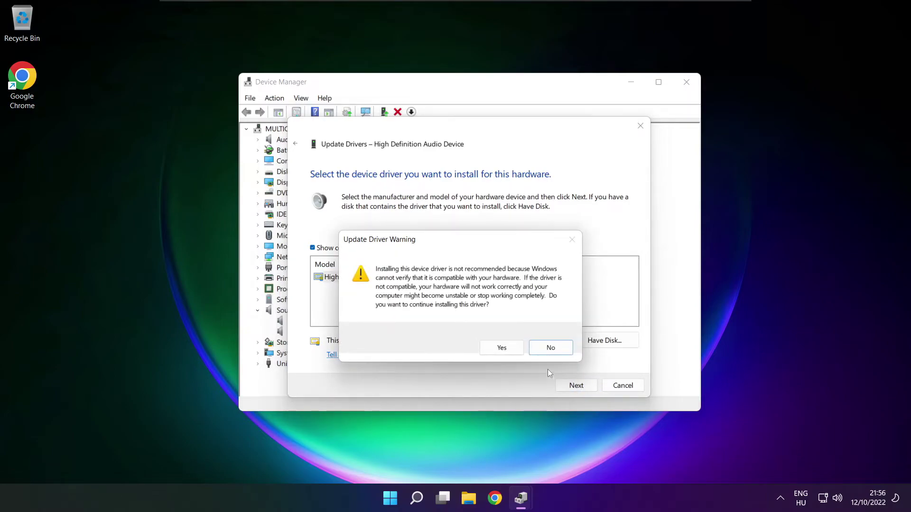
left_click(502, 348)
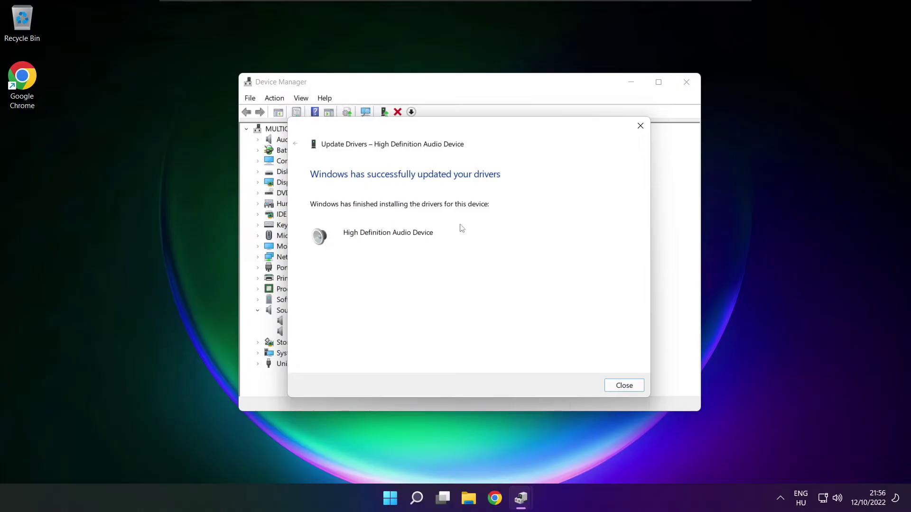
left_click(625, 385)
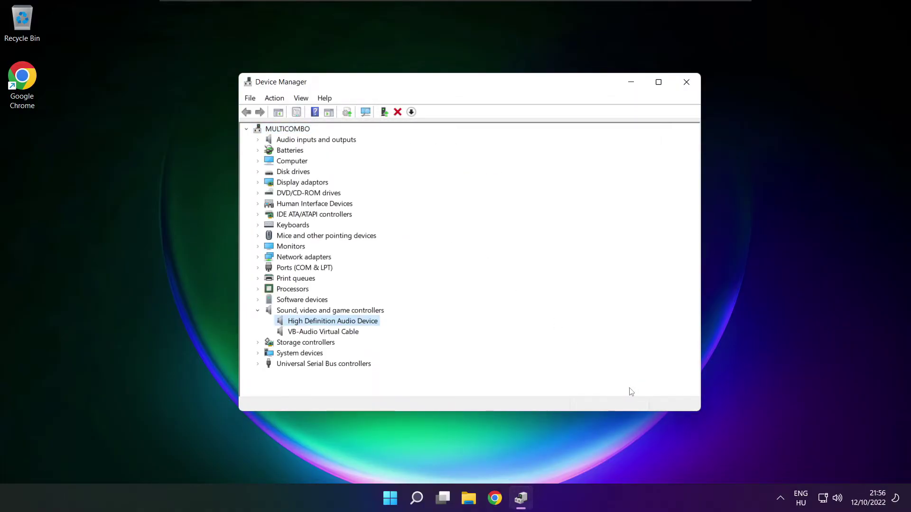
Close Device Manager, then bring up the Start menu's power options flyout.
left_click(688, 83)
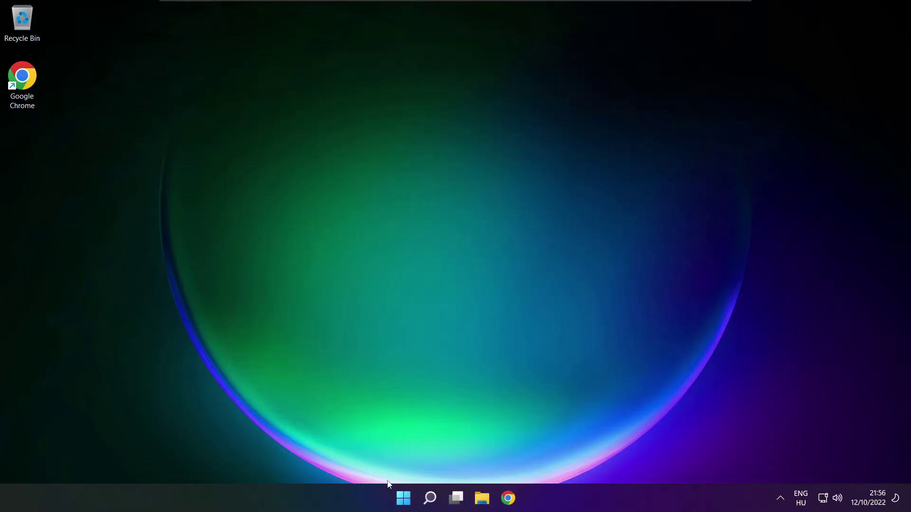
left_click(403, 499)
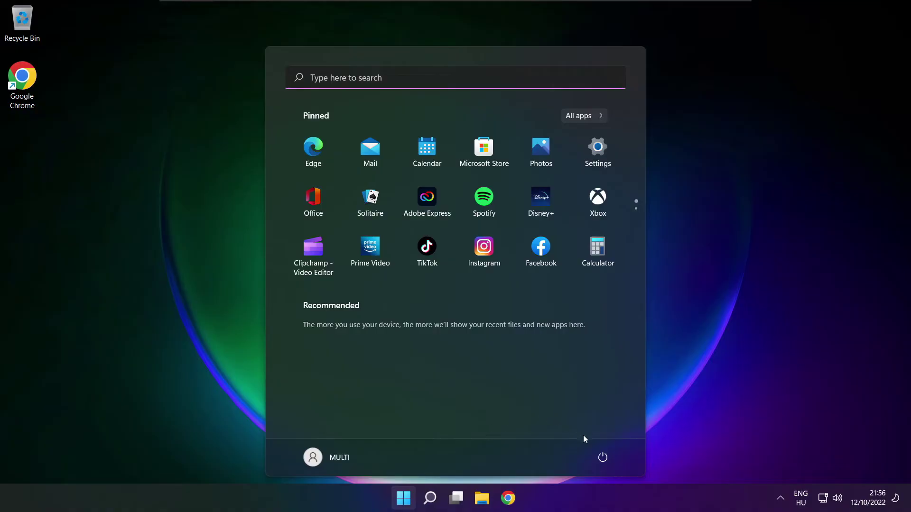
left_click(603, 457)
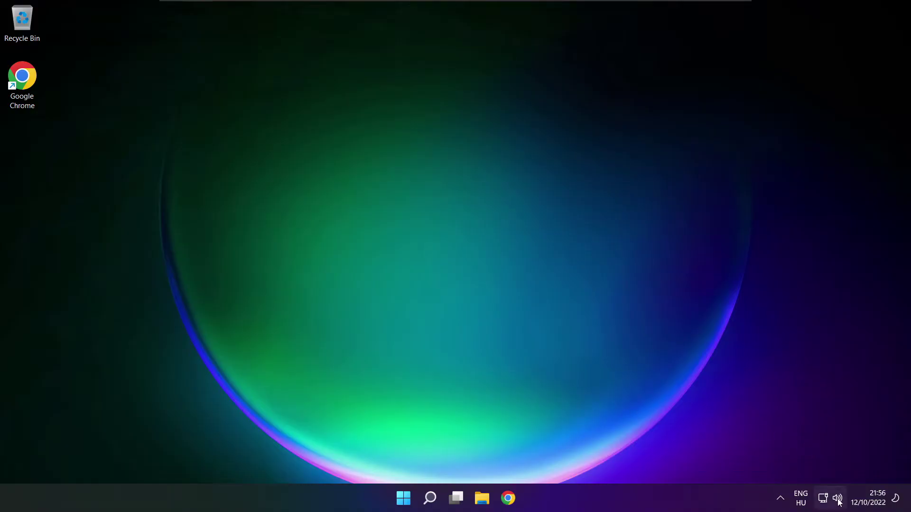
Open Sound settings from the taskbar speaker menu and scroll down to the Advanced section.
right_click(838, 502)
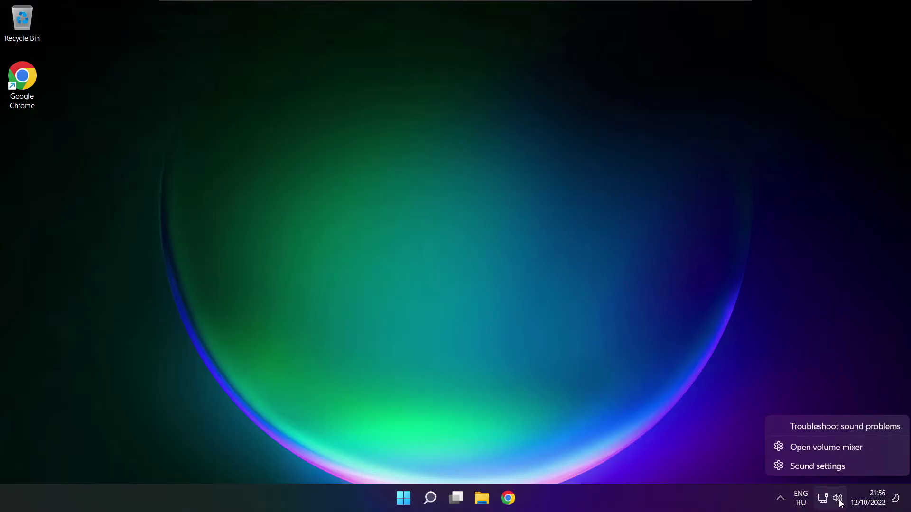
left_click(851, 467)
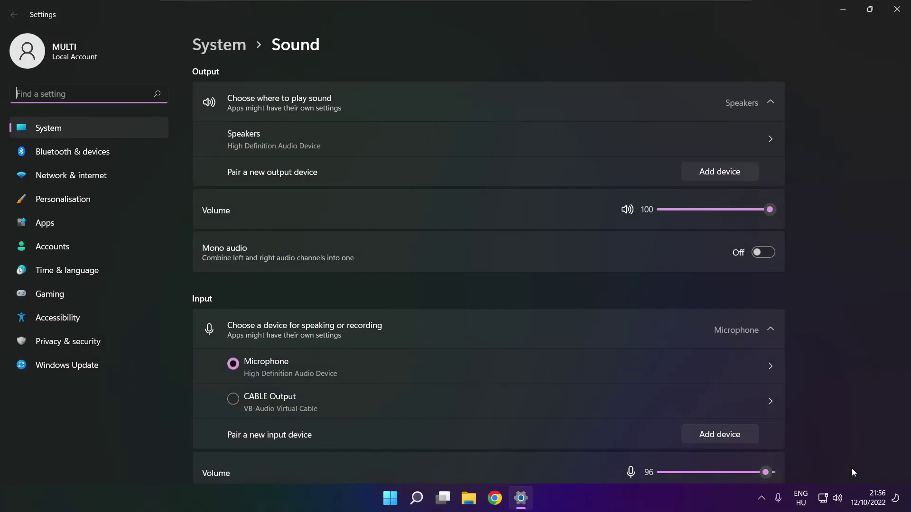
scroll(489, 273, "down", 6)
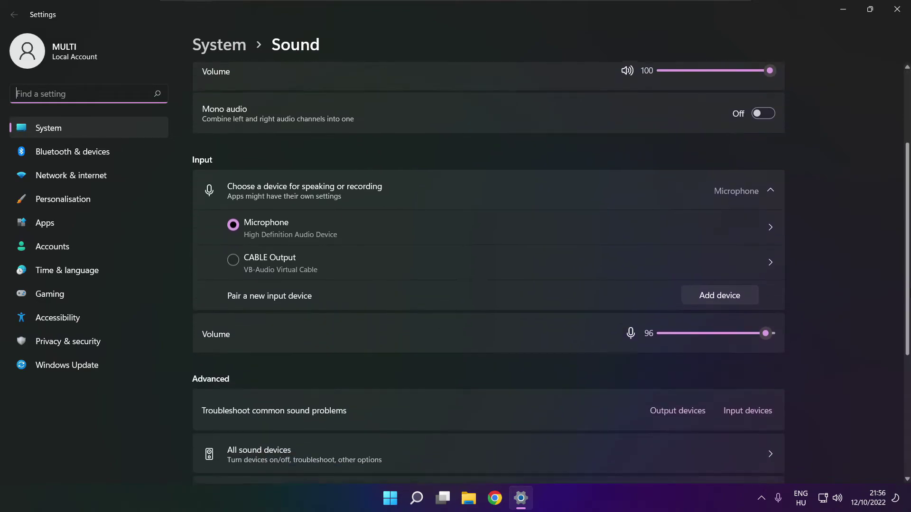
scroll(489, 272, "down", 1)
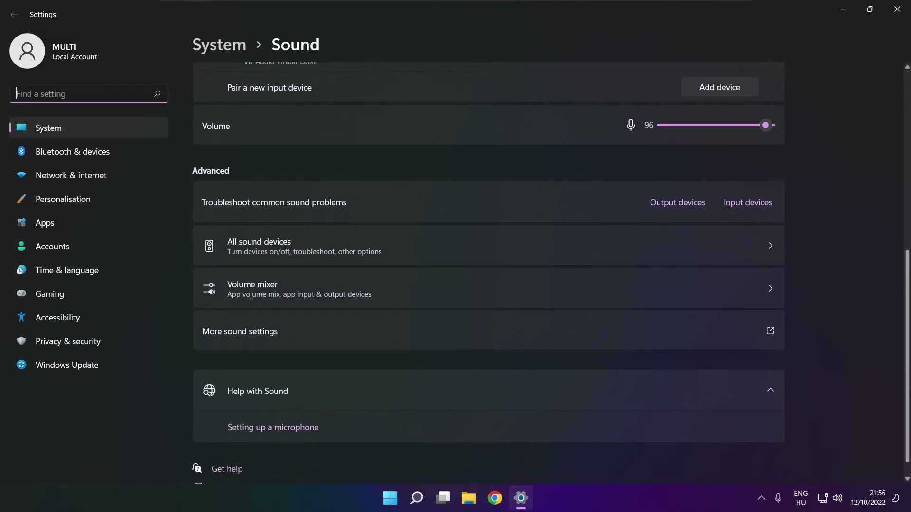
scroll(488, 273, "down", 1)
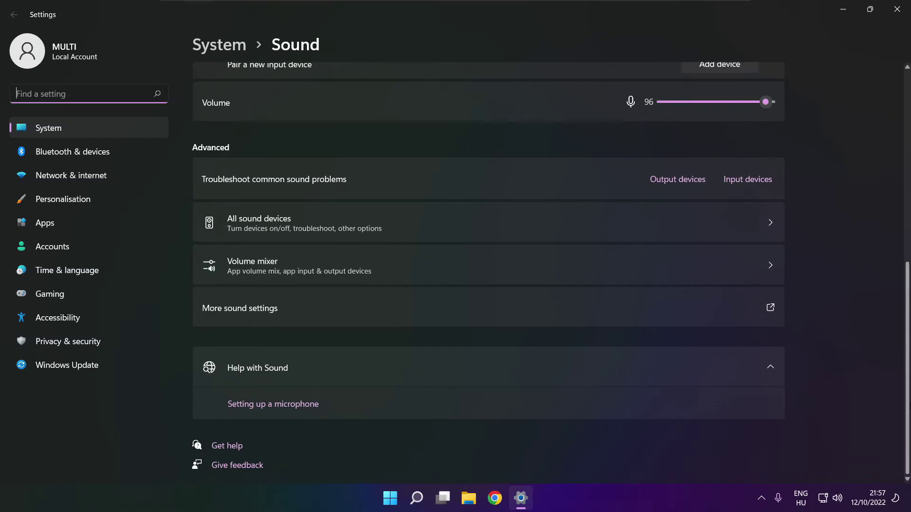
Launch the Output devices troubleshooter under Troubleshoot common sound problems.
left_click(681, 184)
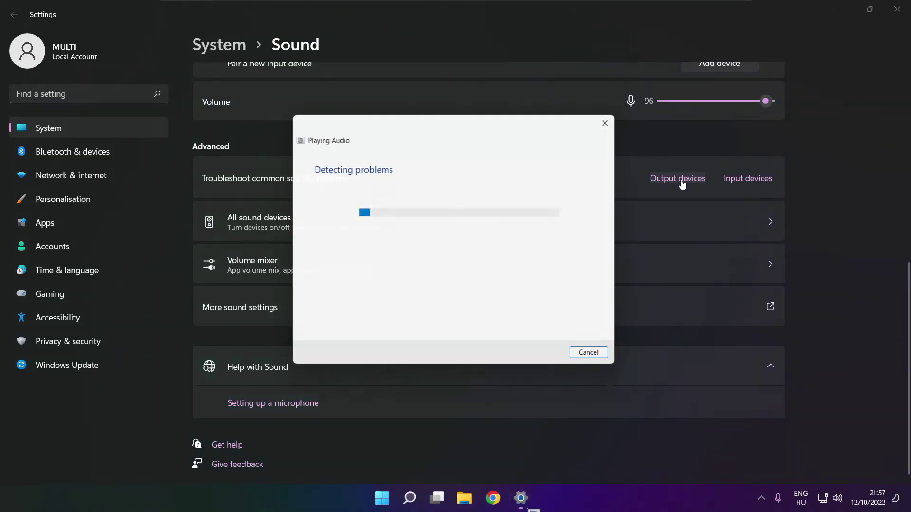